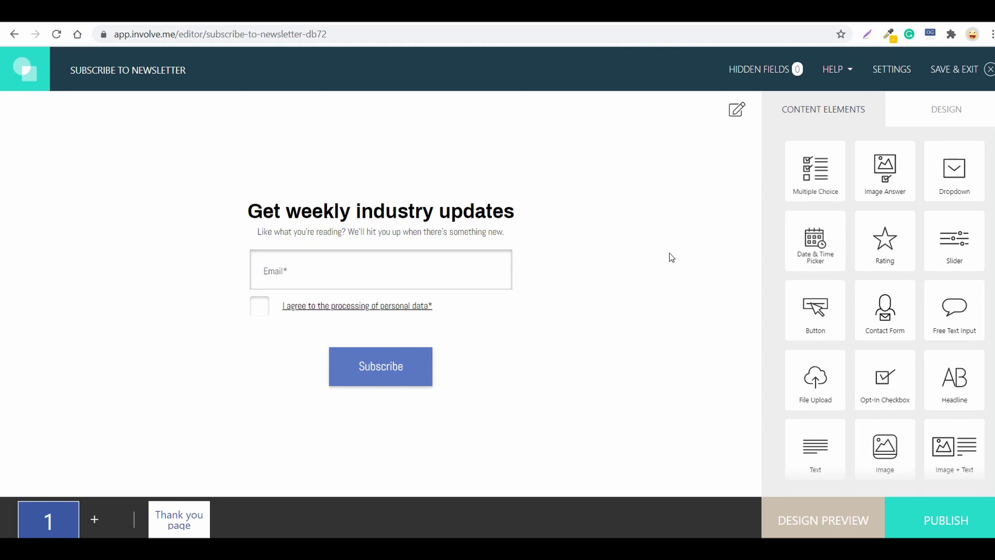
# Add an image element above the headline and upload the "Your Logo Here" picture to it
pyautogui.moveTo(881, 443); pyautogui.dragTo(440, 184)
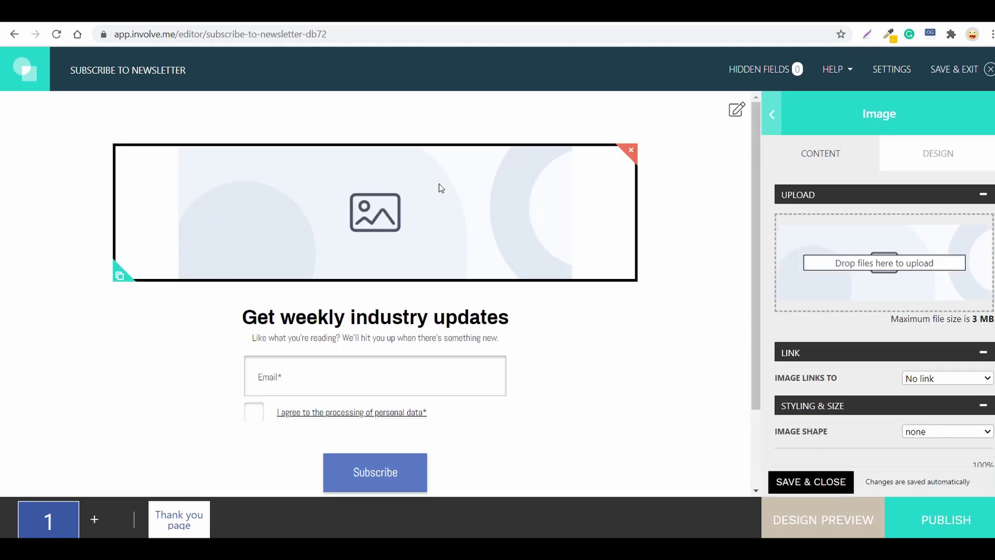
pyautogui.click(373, 550)
pyautogui.moveTo(177, 201); pyautogui.dragTo(913, 262)
pyautogui.scroll(-1, 913, 265)
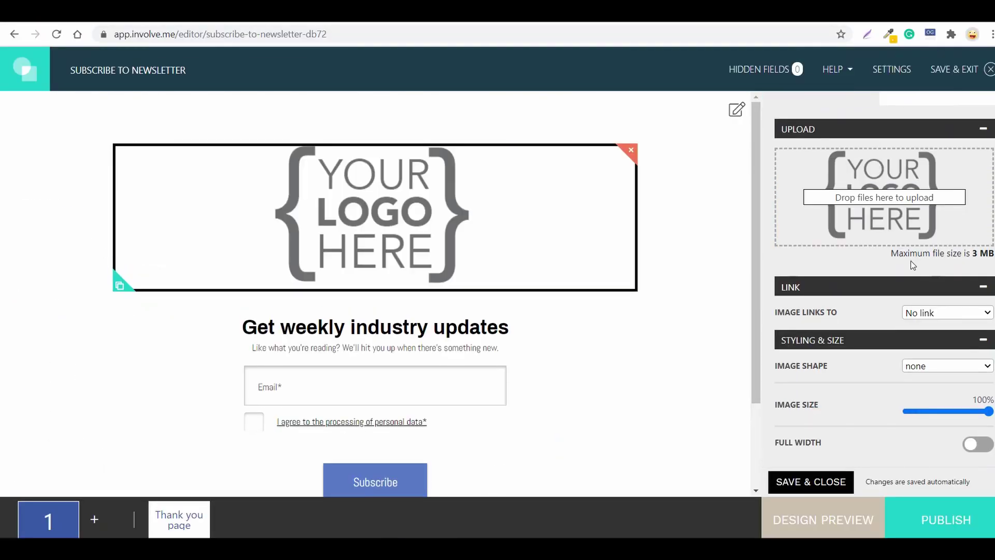
# Reduce the logo's image size to 34%
pyautogui.moveTo(823, 408); pyautogui.dragTo(778, 409)
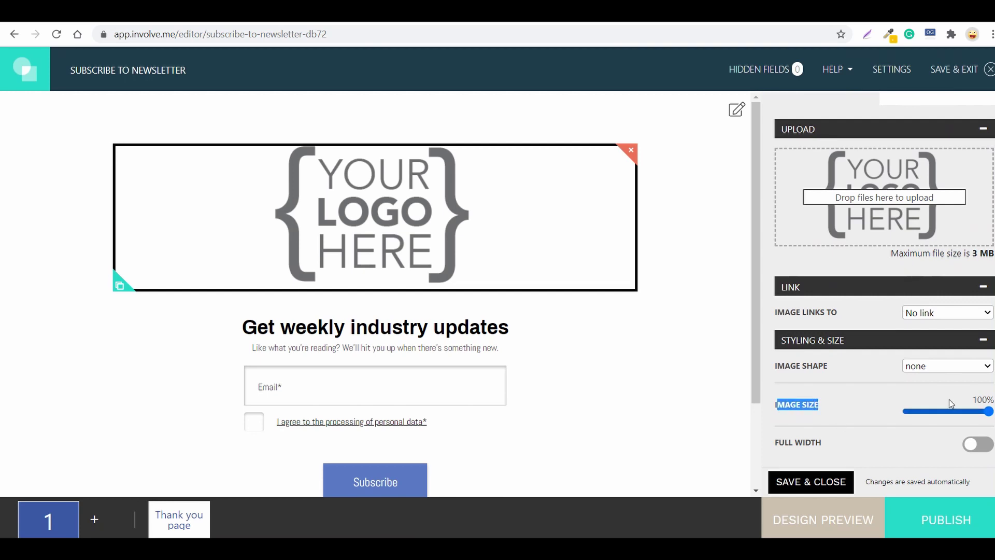
pyautogui.moveTo(988, 414); pyautogui.dragTo(910, 413)
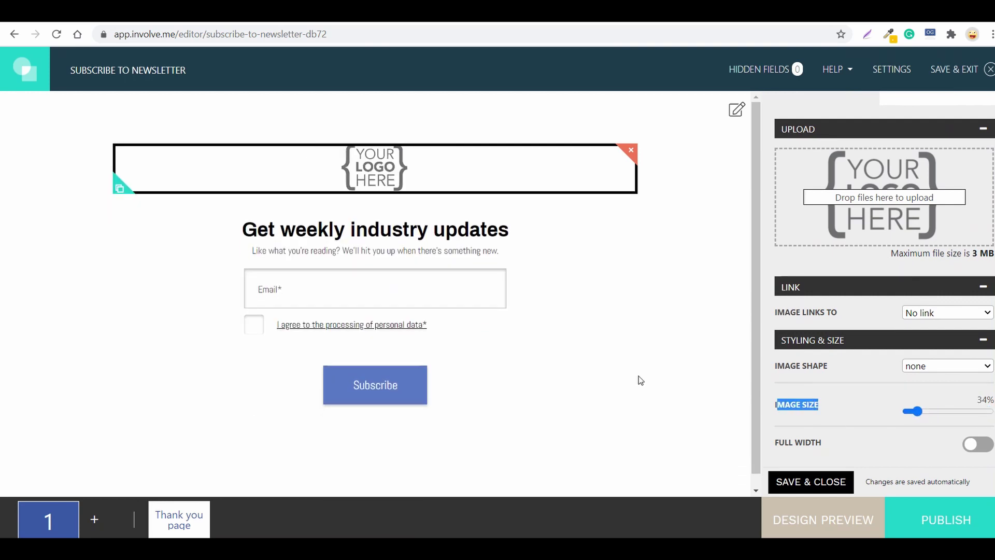
pyautogui.click(638, 375)
# In the general project design, change the headline font to Archivo Black
pyautogui.click(444, 243)
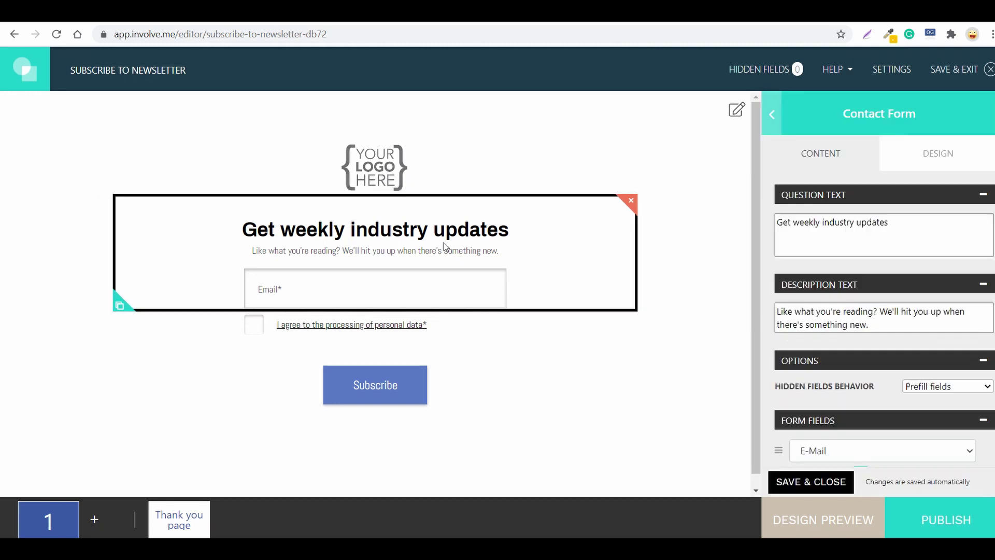
pyautogui.click(736, 109)
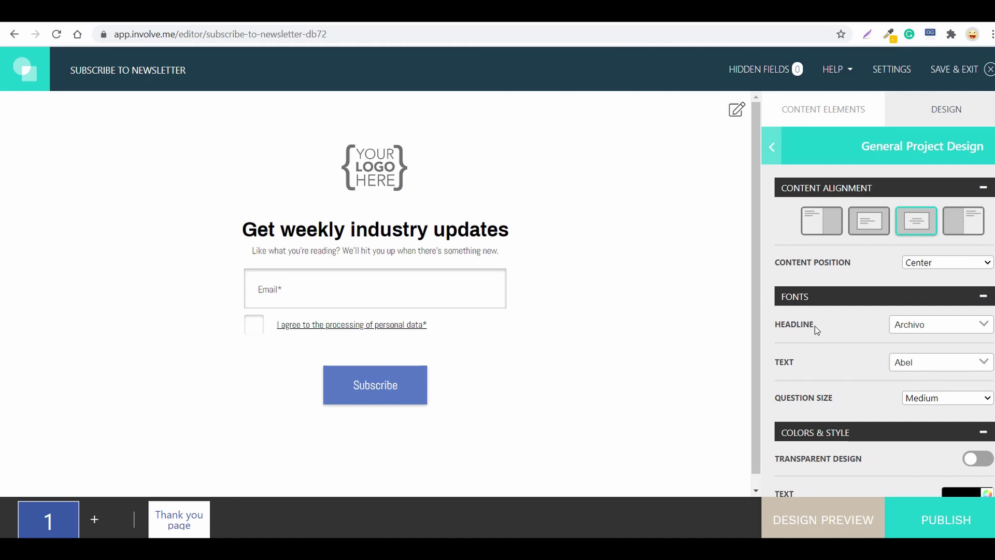
pyautogui.click(796, 363)
pyautogui.click(959, 323)
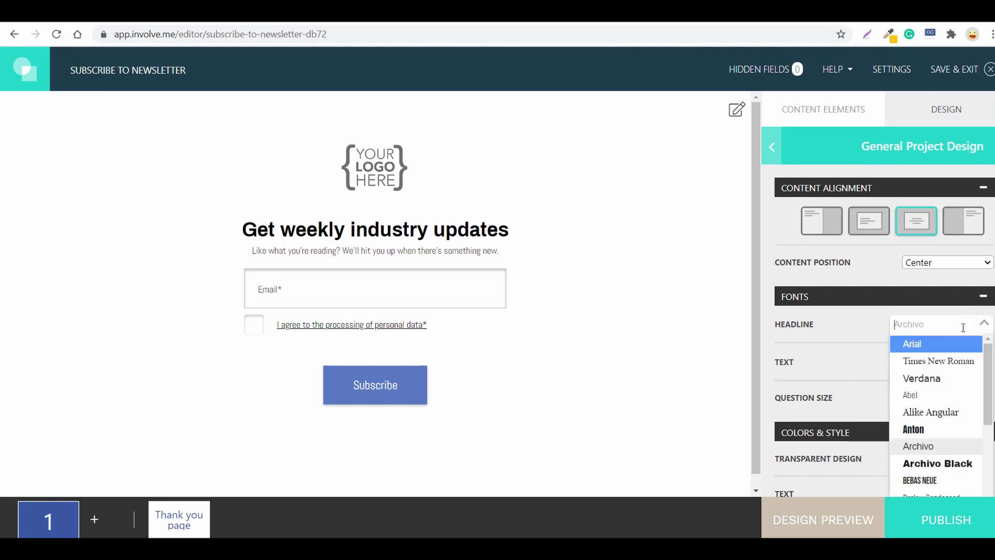
pyautogui.click(839, 379)
pyautogui.click(939, 363)
pyautogui.click(948, 469)
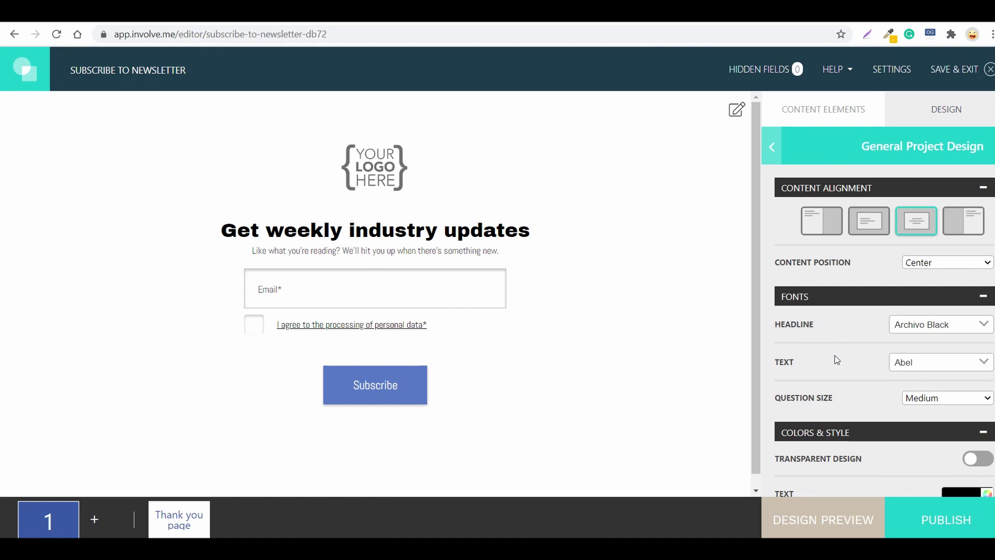
# Set the project's text colour to the dark olive shade #313322
pyautogui.scroll(-3, 836, 359)
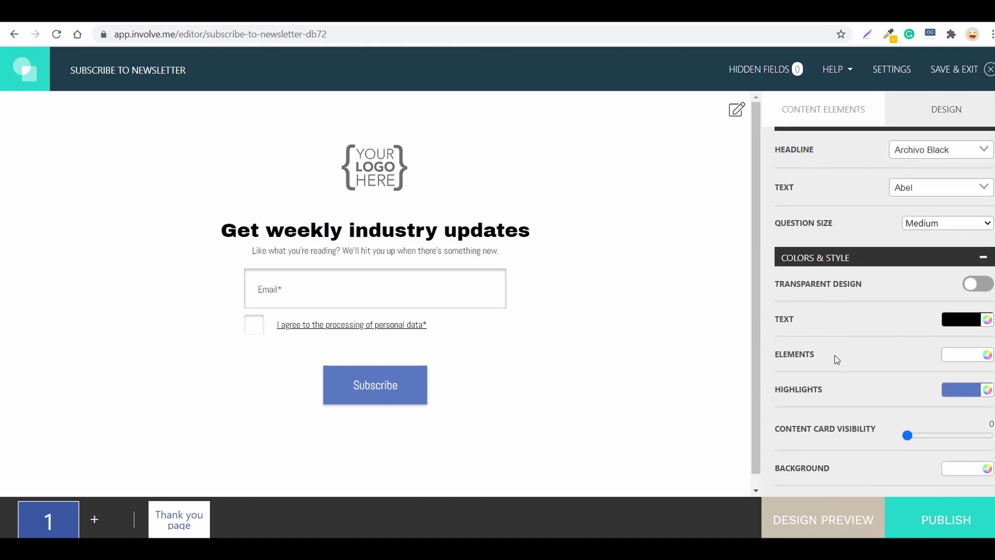
pyautogui.click(959, 324)
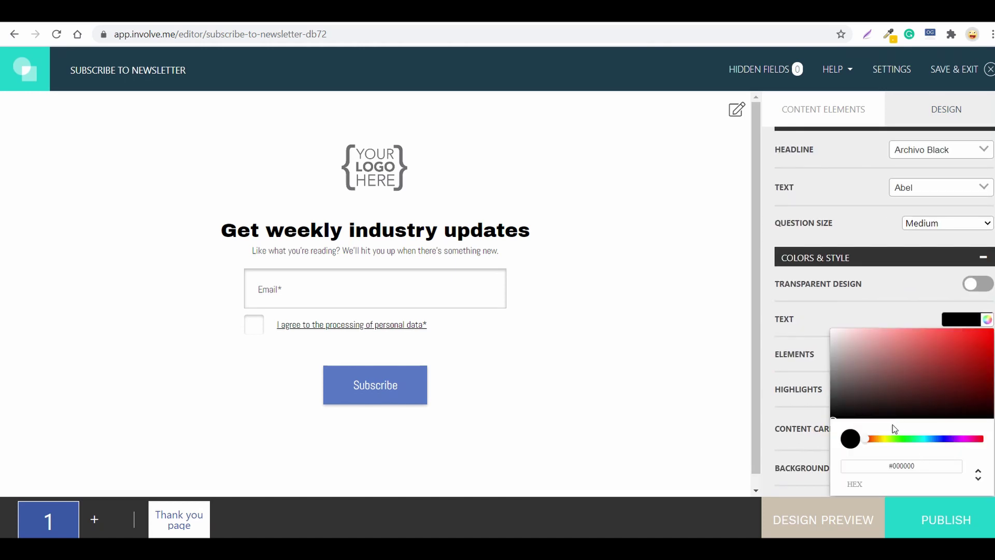
pyautogui.moveTo(869, 440)
pyautogui.mouseDown()
pyautogui.moveTo(920, 439)
pyautogui.moveTo(873, 440)
pyautogui.moveTo(886, 440)
pyautogui.mouseUp()
pyautogui.moveTo(844, 414); pyautogui.dragTo(885, 405)
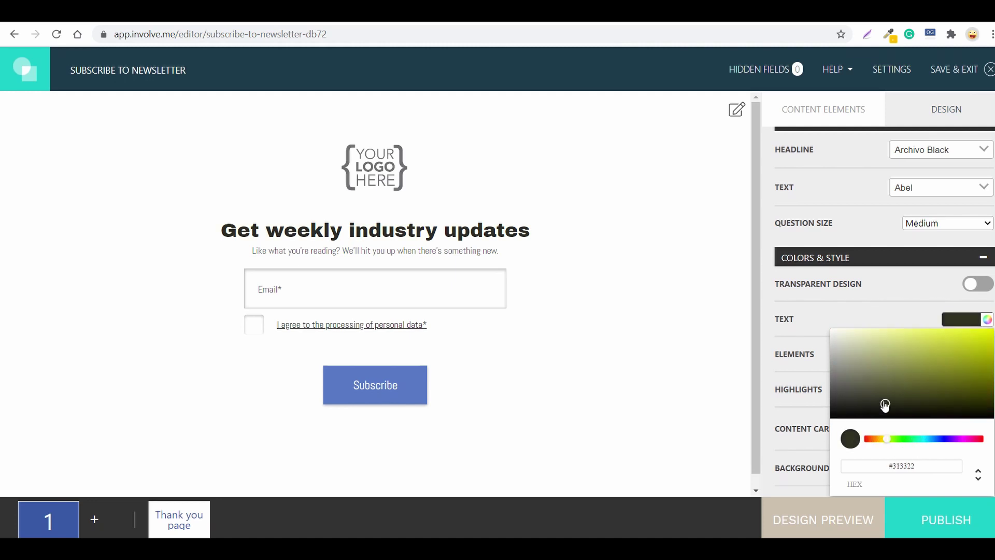
pyautogui.click(928, 470)
pyautogui.click(802, 370)
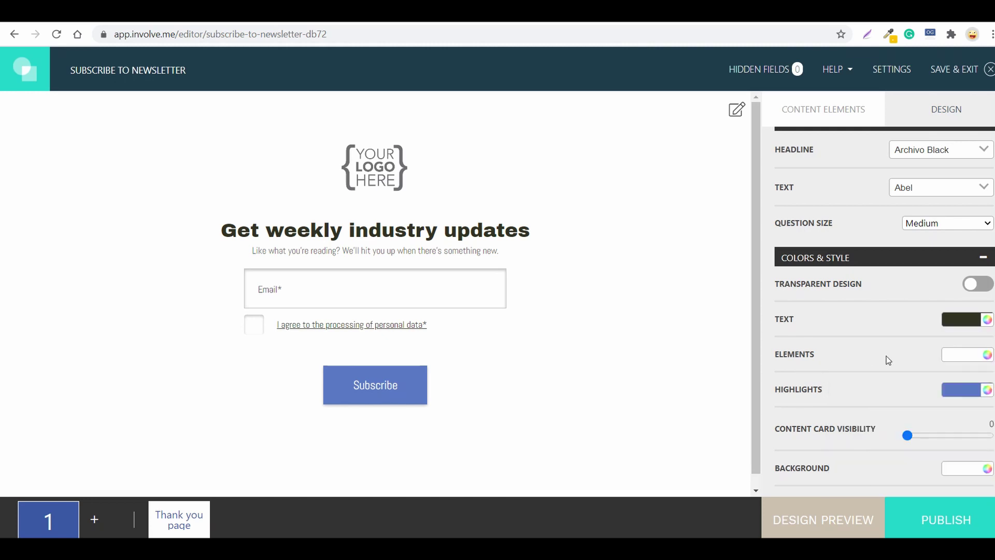
# Examine the colour choices for elements and highlights without changing them
pyautogui.click(964, 364)
pyautogui.scroll(-3, 899, 429)
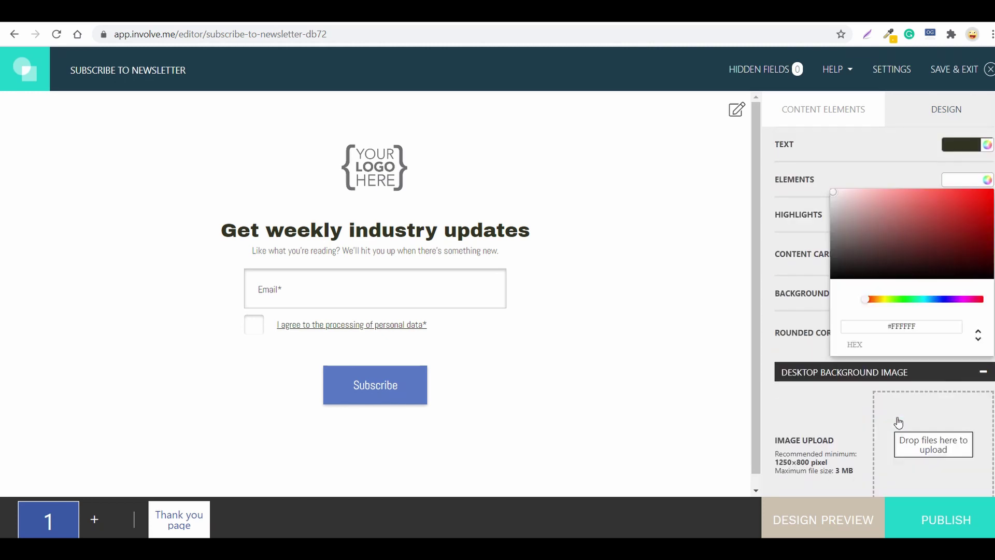
pyautogui.click(792, 291)
pyautogui.click(959, 217)
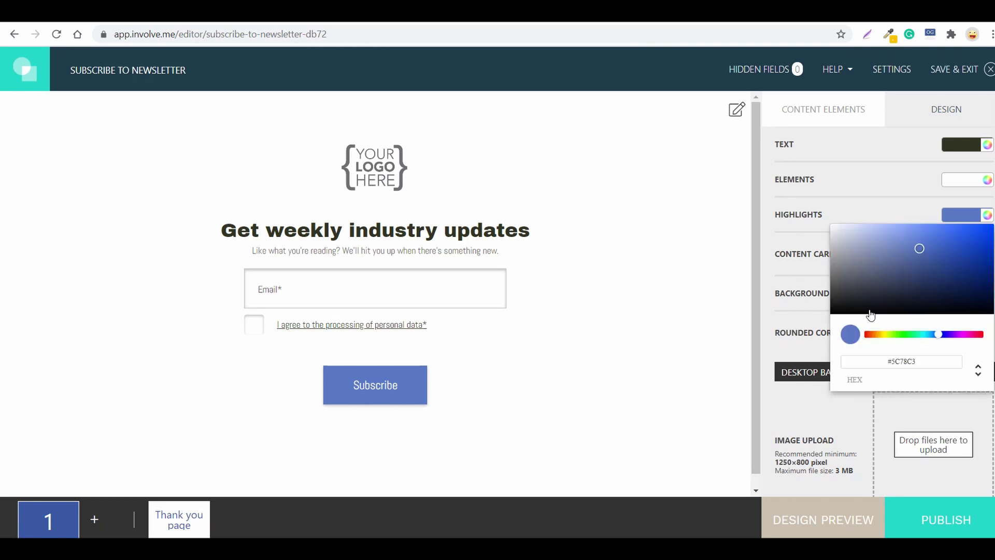
pyautogui.click(807, 261)
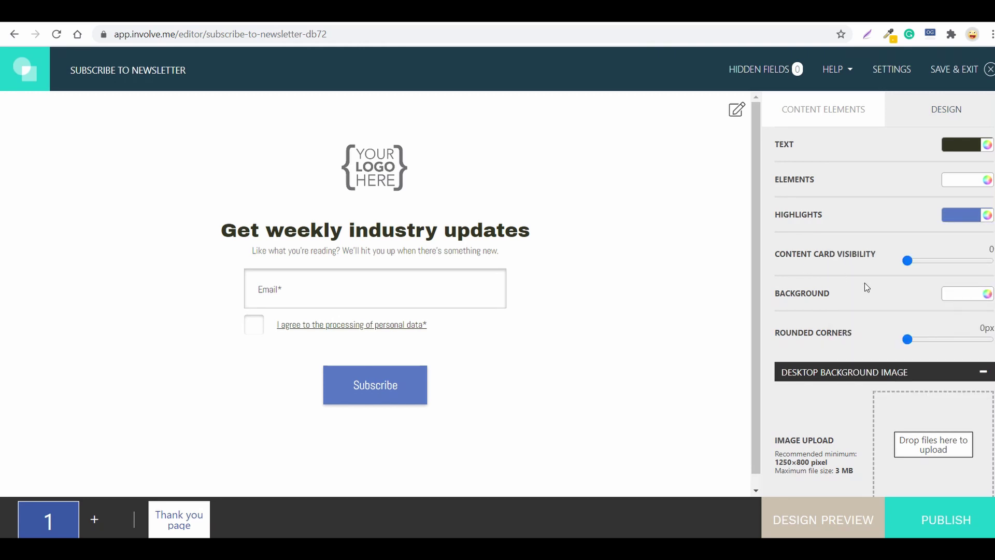
# Turn off the Mobile Same as Desktop option and review the separate mobile background image settings
pyautogui.scroll(-3, 864, 282)
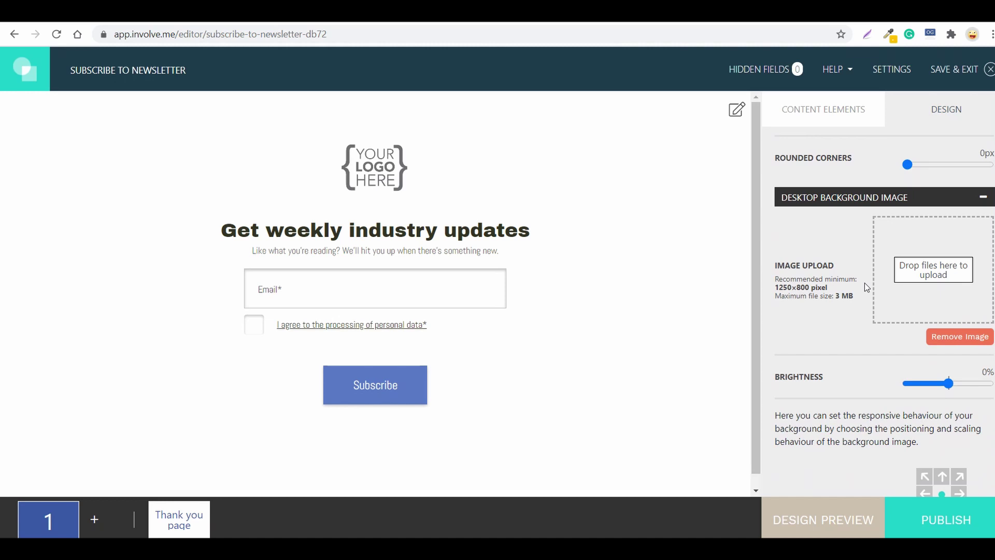
pyautogui.scroll(-3, 866, 232)
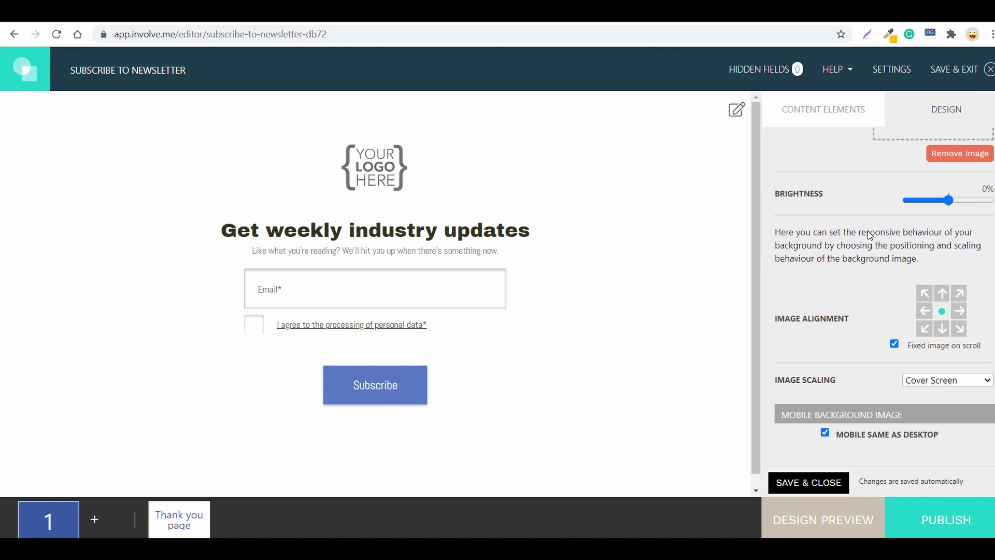
pyautogui.click(824, 433)
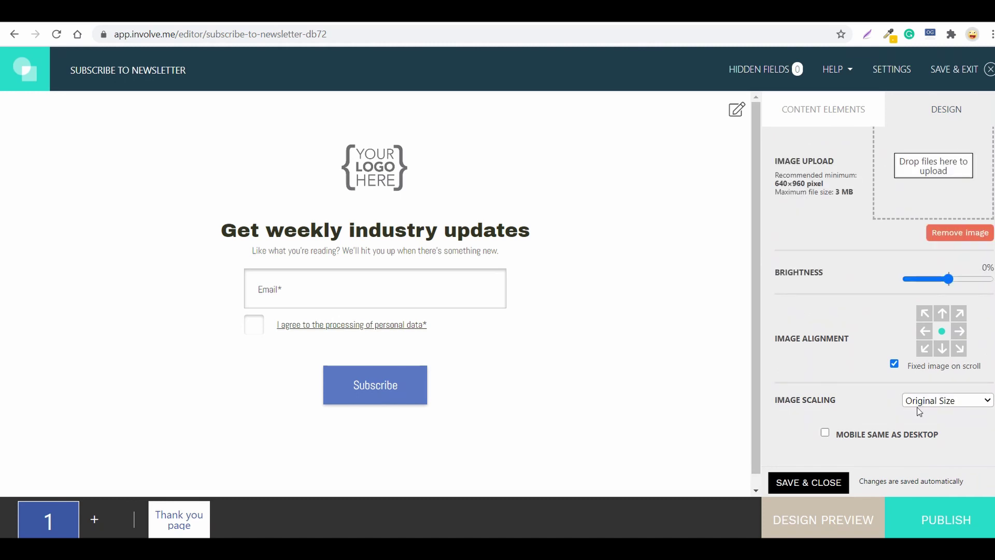
pyautogui.scroll(3, 919, 411)
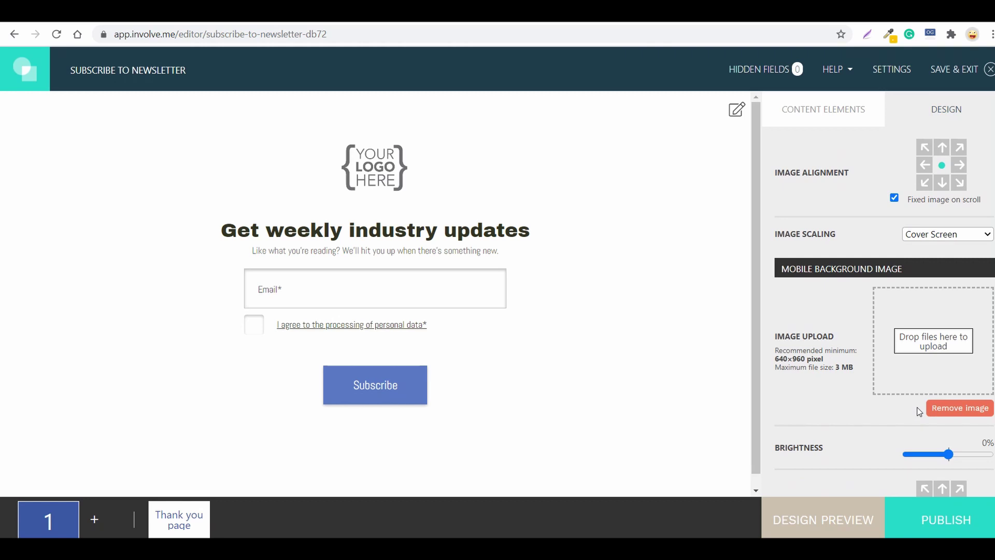
# Set the project's background colour to #BDF0E6 and lower its opacity to fully transparent
pyautogui.scroll(6, 919, 411)
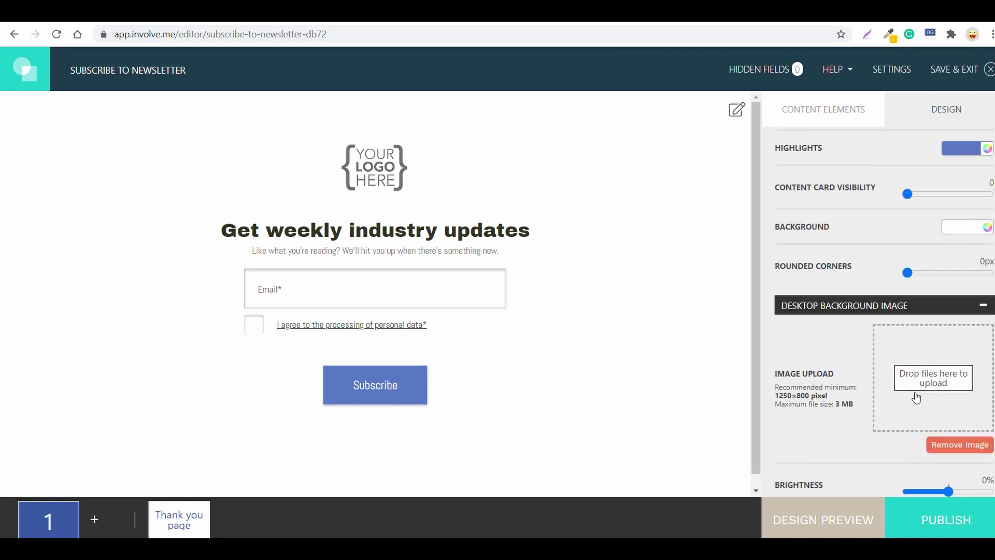
pyautogui.click(962, 231)
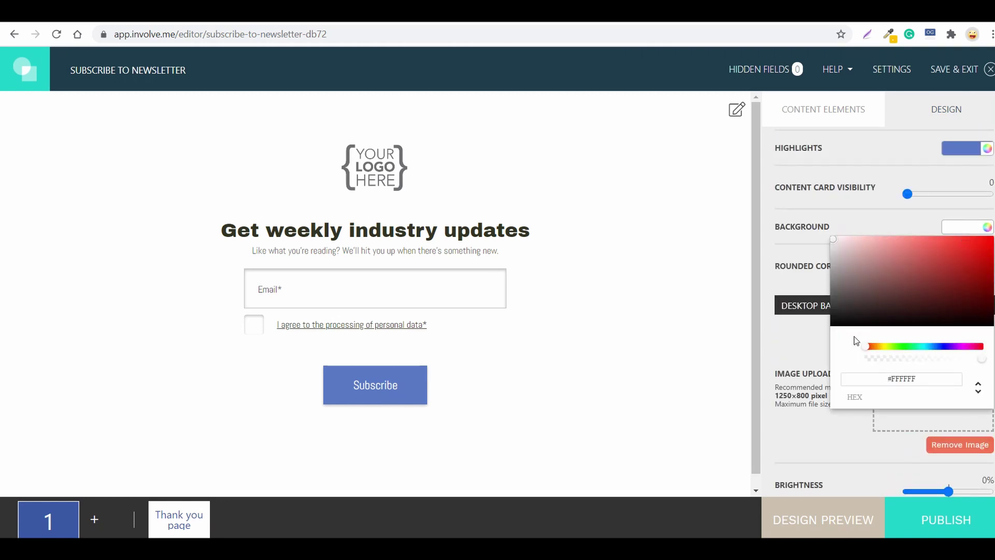
pyautogui.moveTo(871, 350); pyautogui.dragTo(920, 349)
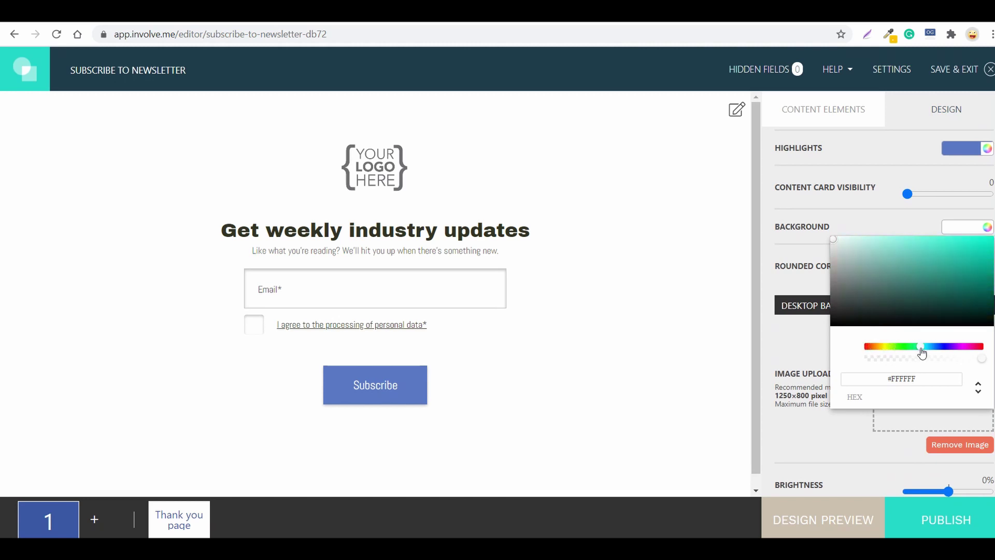
pyautogui.moveTo(844, 250); pyautogui.dragTo(866, 246)
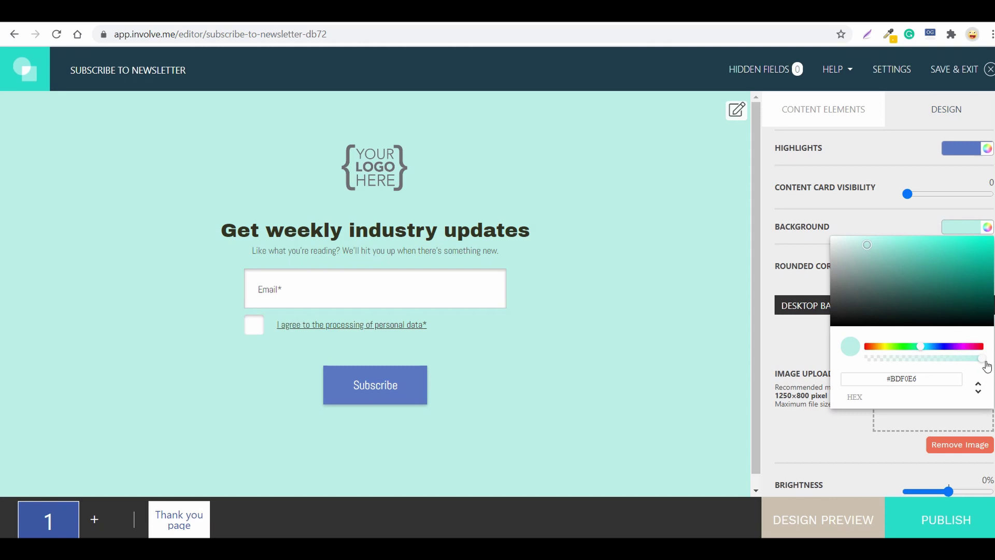
pyautogui.moveTo(981, 359); pyautogui.dragTo(864, 367)
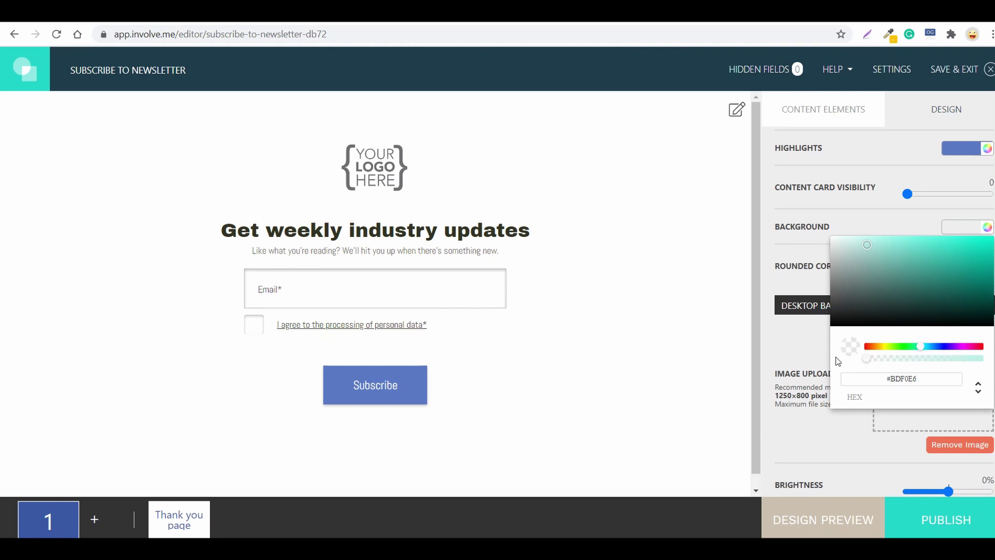
pyautogui.click(806, 353)
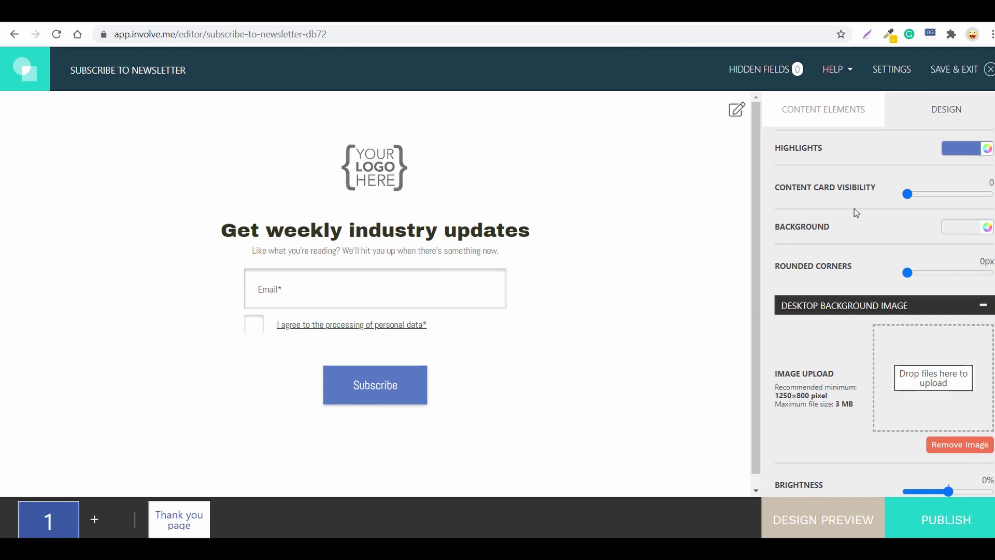
# Try each of the four content alignment layouts and return to the centred one
pyautogui.scroll(8, 860, 210)
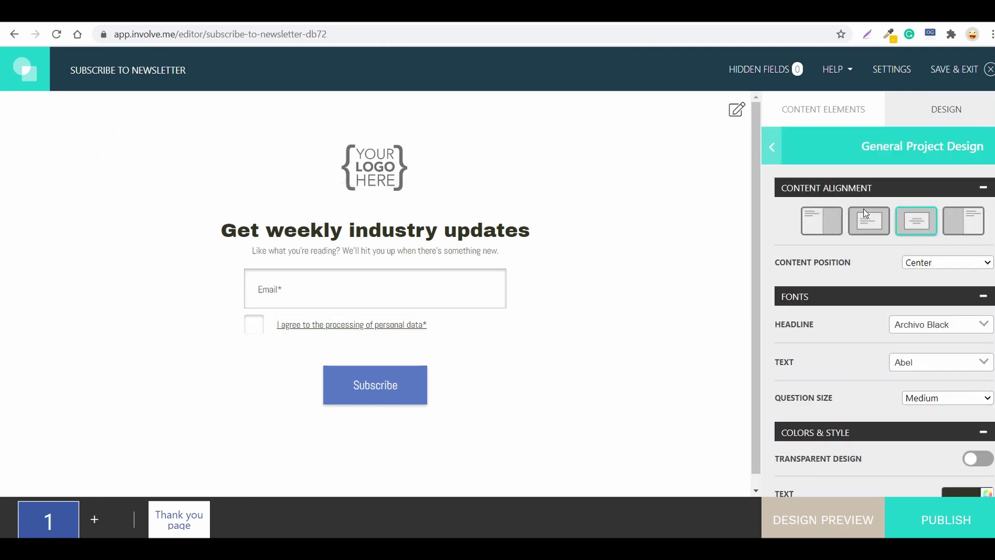
pyautogui.click(828, 227)
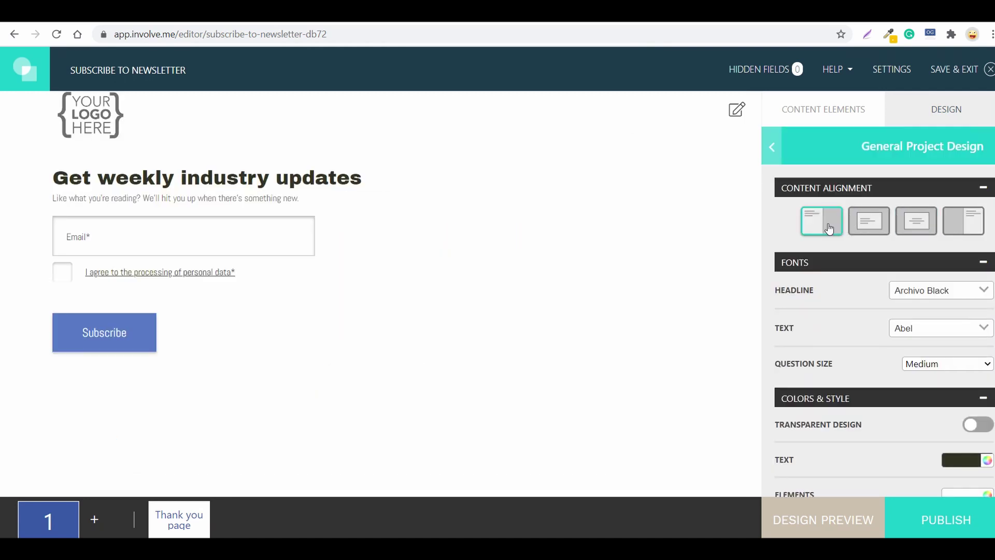
pyautogui.click(875, 227)
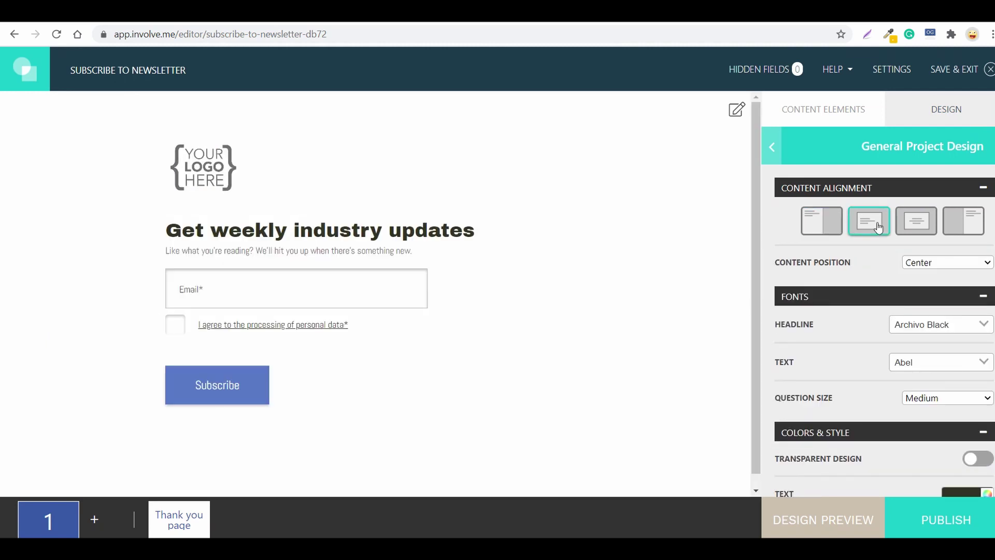
pyautogui.click(916, 231)
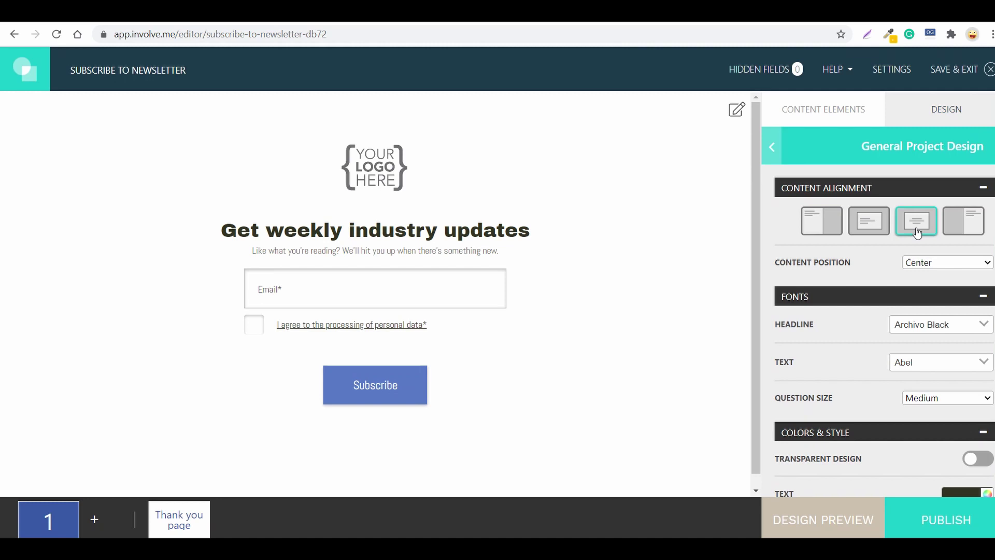
pyautogui.click(968, 231)
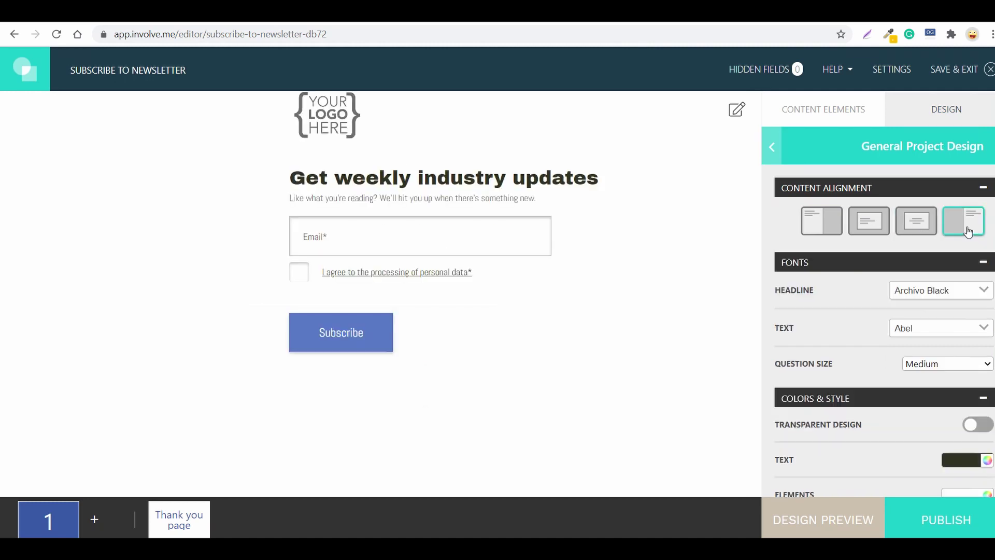
pyautogui.click(925, 234)
# Raise the content card visibility to 1
pyautogui.scroll(-5, 925, 232)
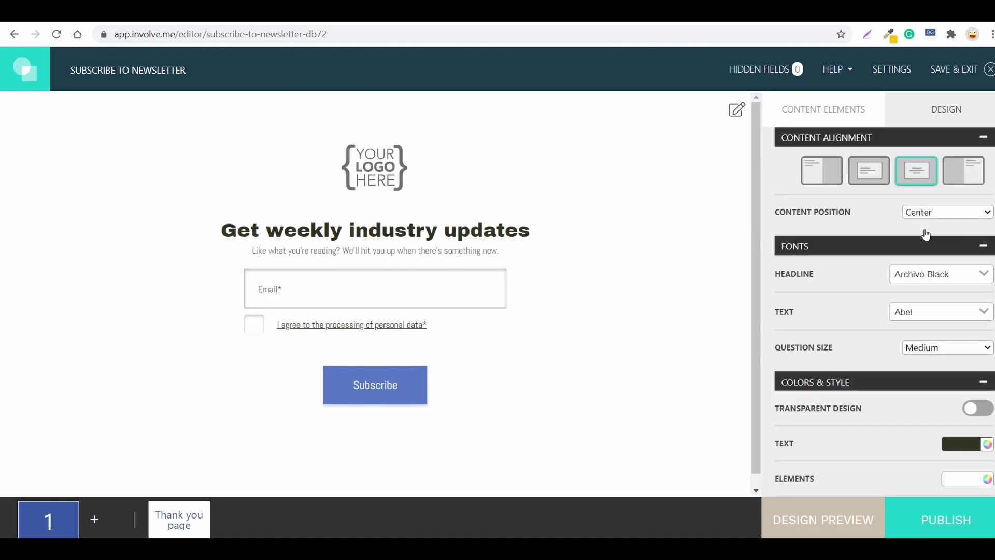
pyautogui.scroll(-2, 927, 234)
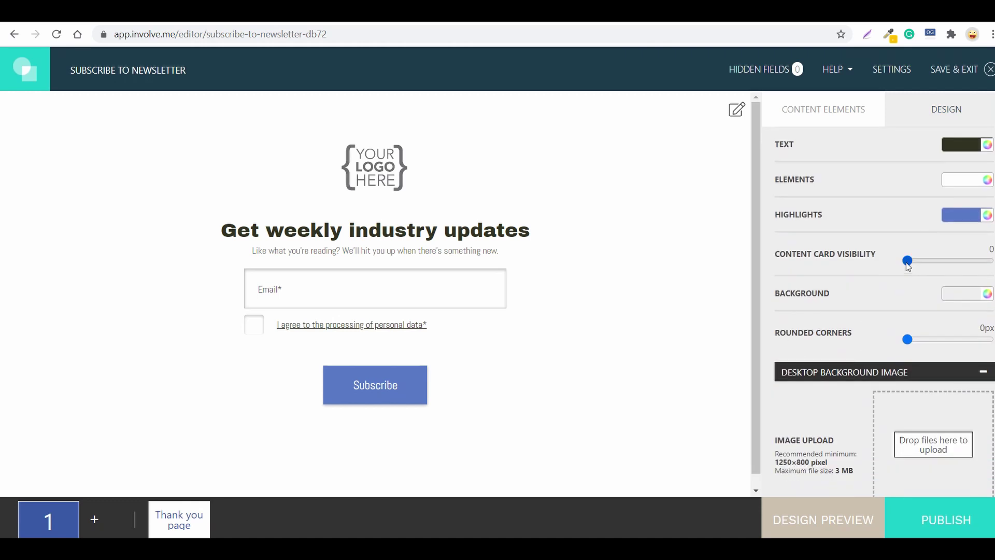
pyautogui.moveTo(907, 260); pyautogui.dragTo(993, 266)
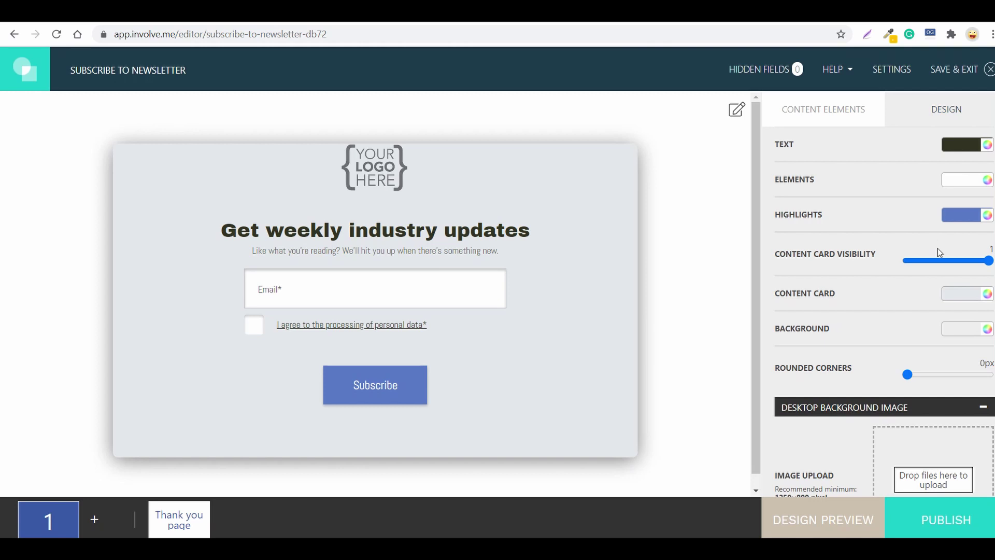
# Change the content card colour to a light blue and return to the content elements
pyautogui.click(956, 296)
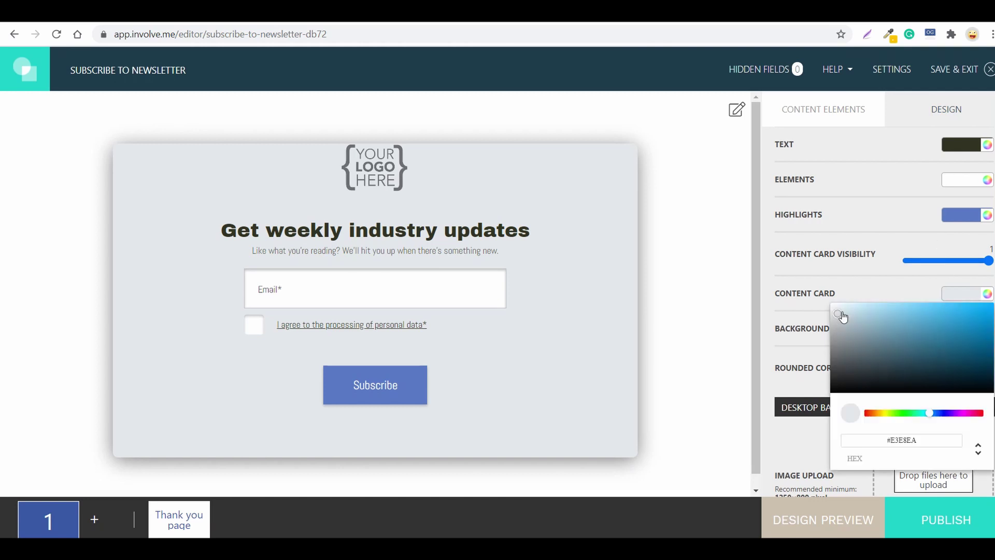
pyautogui.moveTo(842, 315)
pyautogui.mouseDown()
pyautogui.moveTo(884, 321)
pyautogui.moveTo(844, 315)
pyautogui.mouseUp()
pyautogui.click(860, 263)
pyautogui.click(806, 111)
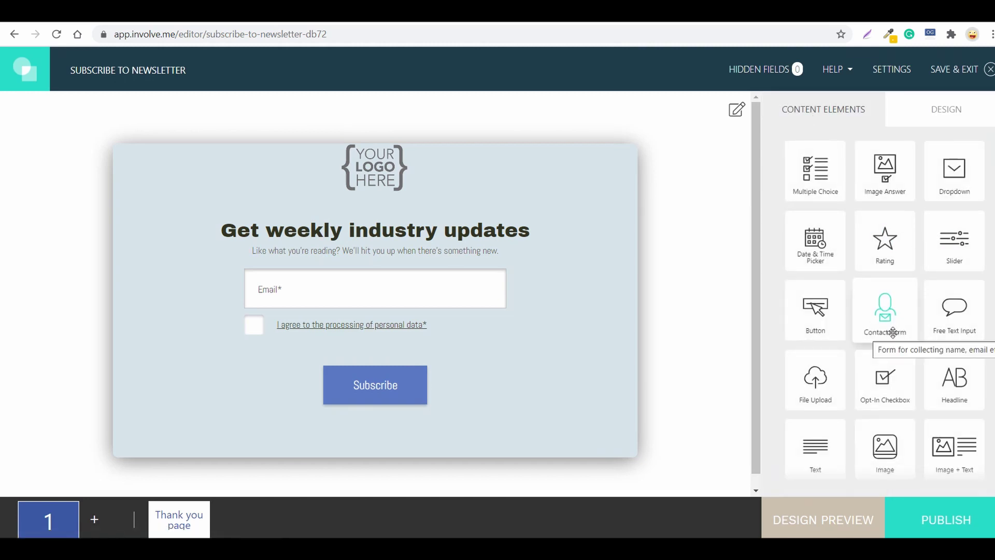
# Add a Spacer/Divider element above the logo and set its line size to 0px
pyautogui.scroll(-3, 893, 331)
pyautogui.scroll(3, 954, 306)
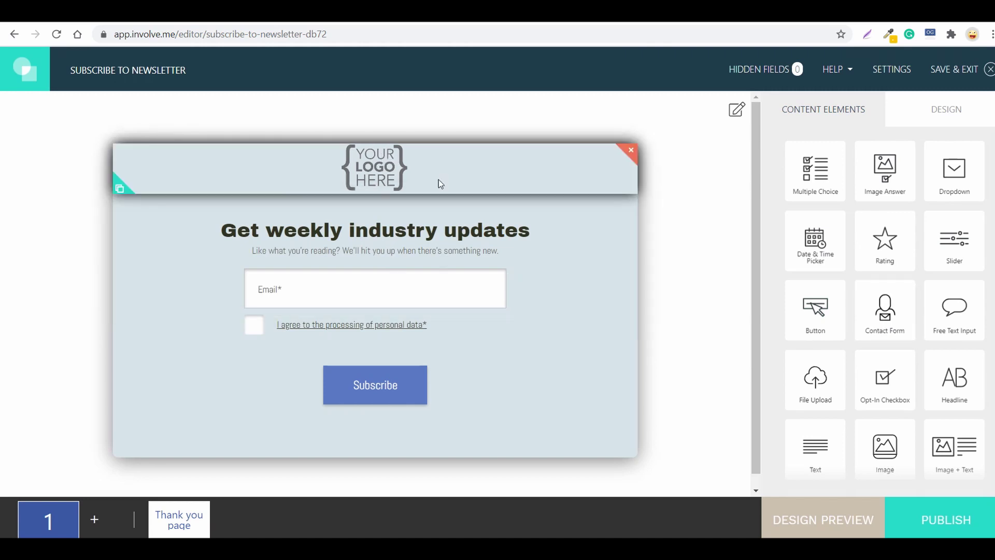
pyautogui.scroll(-2, 889, 311)
pyautogui.moveTo(889, 440); pyautogui.dragTo(415, 153)
pyautogui.moveTo(923, 232); pyautogui.dragTo(897, 235)
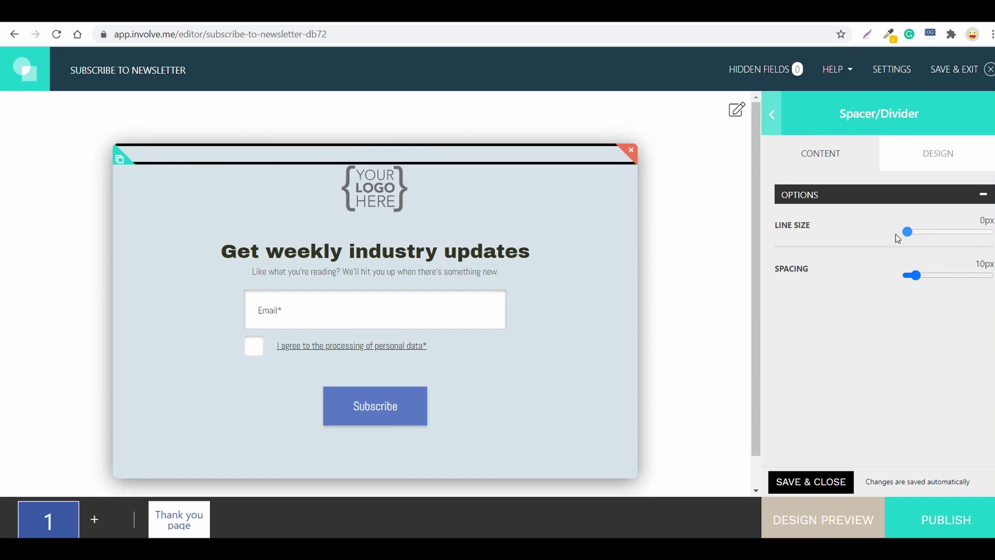
pyautogui.click(687, 248)
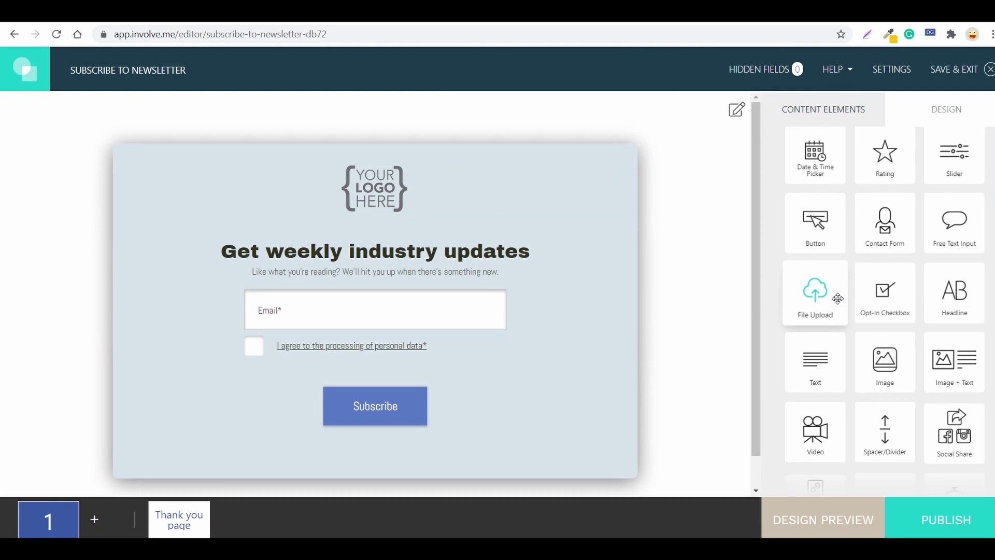
# Insert a File Upload element directly below the email field of the contact form
pyautogui.moveTo(838, 299); pyautogui.dragTo(451, 411)
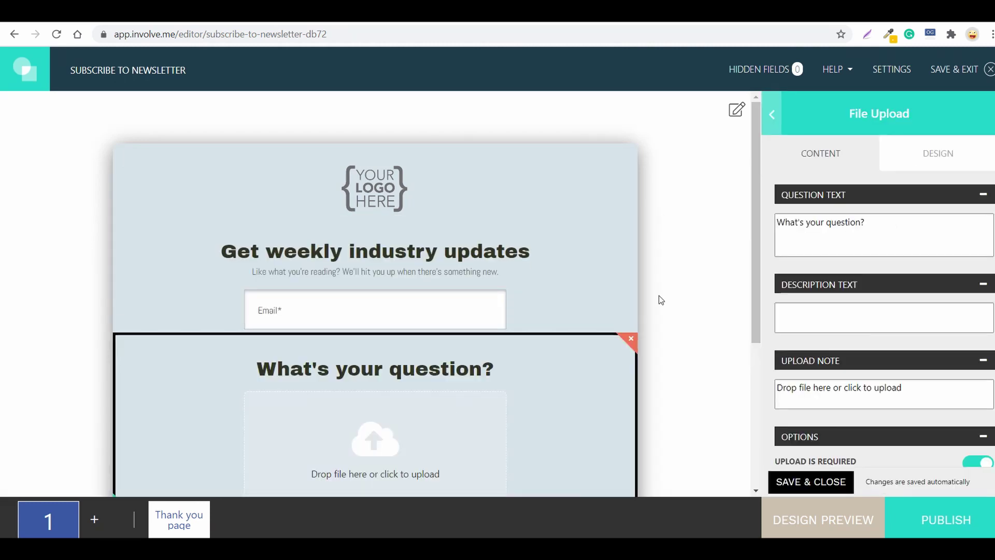
pyautogui.scroll(-3, 662, 296)
pyautogui.click(663, 288)
pyautogui.scroll(3, 663, 288)
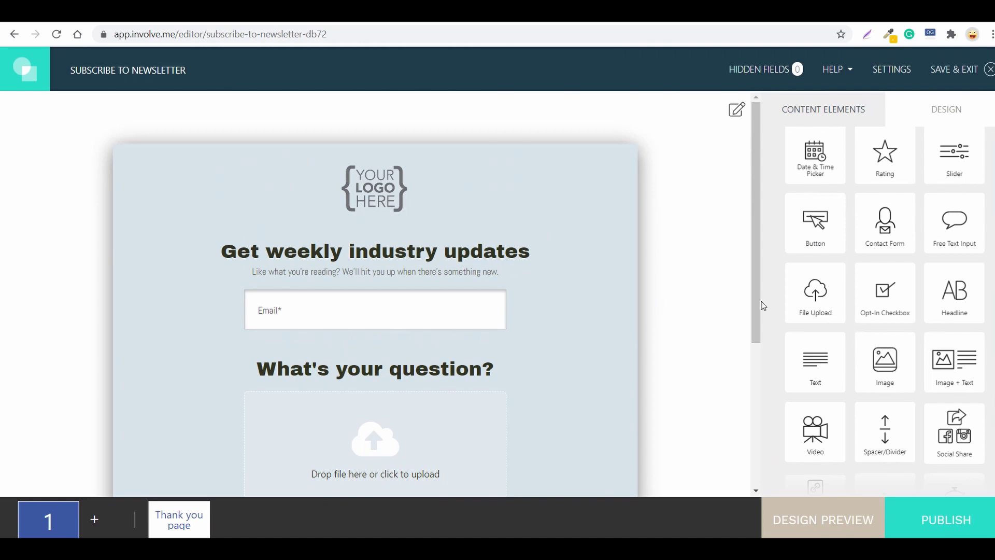
# Insert a Rating element between the email field and the file upload question
pyautogui.moveTo(881, 166); pyautogui.dragTo(414, 409)
pyautogui.click(688, 331)
pyautogui.scroll(-5, 688, 331)
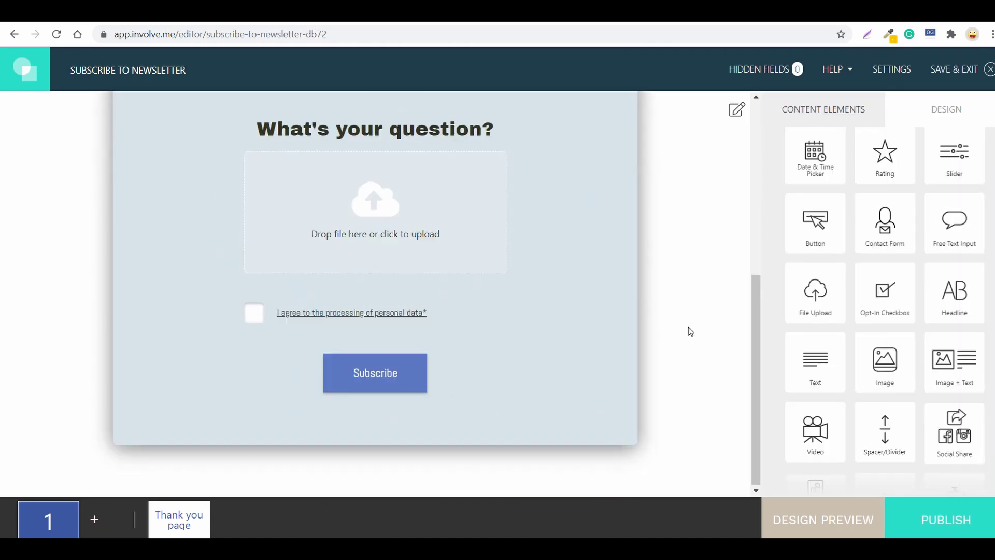
pyautogui.scroll(5, 688, 331)
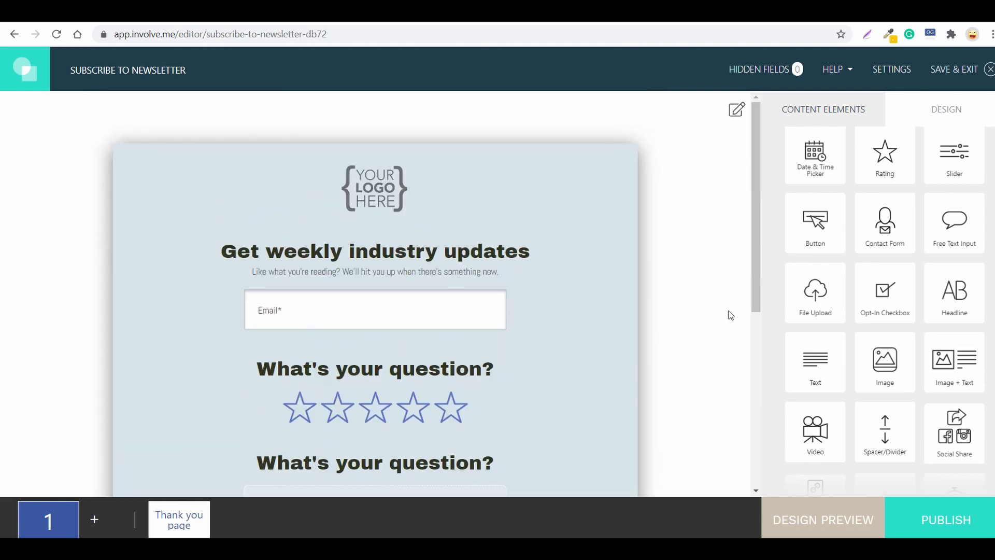
# Add a new blank page after page 1 and duplicate page 1
pyautogui.click(93, 526)
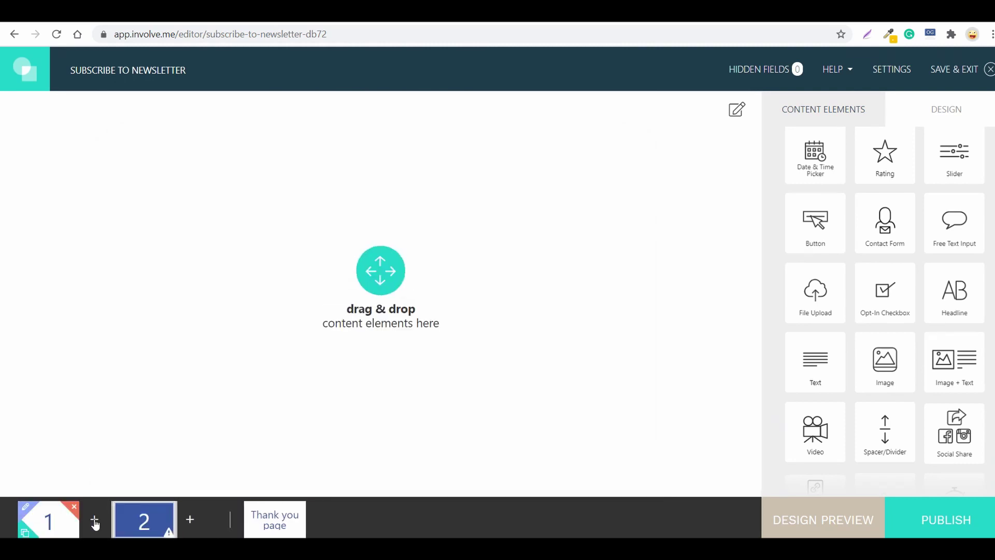
pyautogui.click(24, 533)
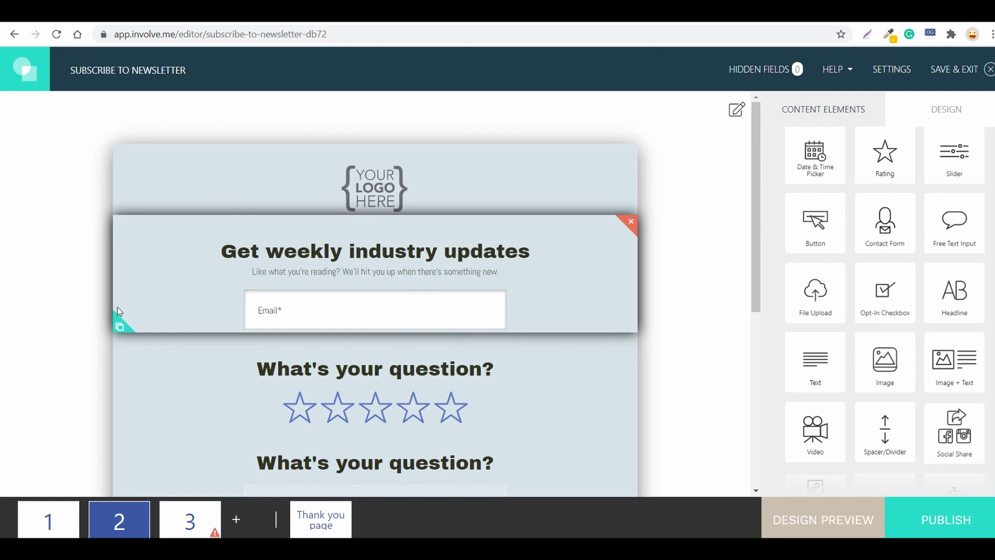
# Duplicate the contact form within page 2 and copy the duplicate onto the blank page 3
pyautogui.click(117, 326)
pyautogui.scroll(-3, 348, 401)
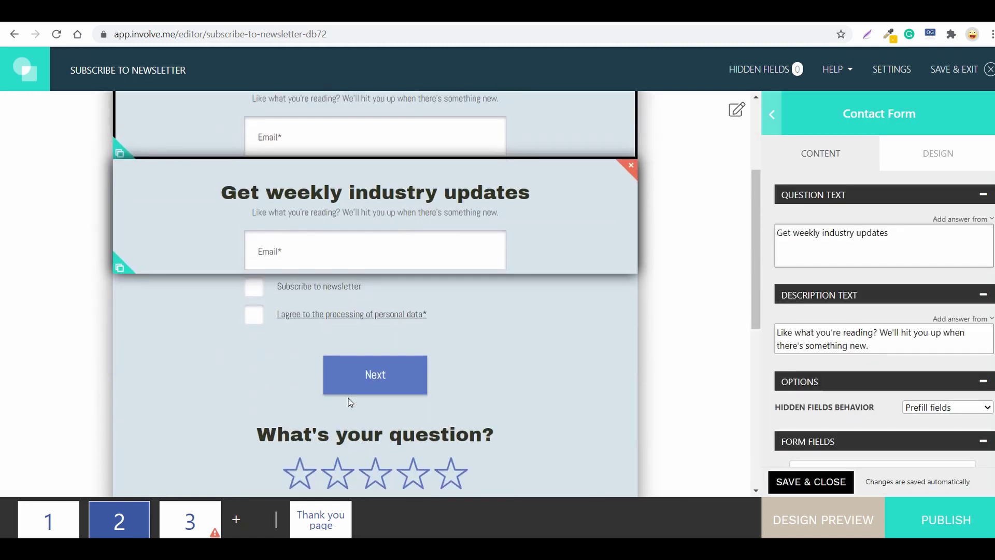
pyautogui.click(182, 224)
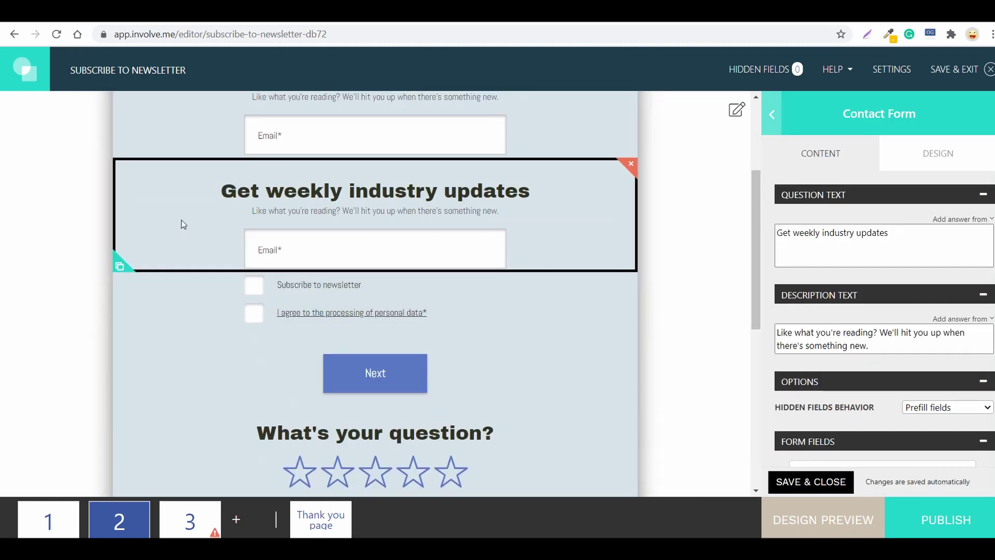
pyautogui.hotkey('ctrl', 'c')
pyautogui.click(184, 510)
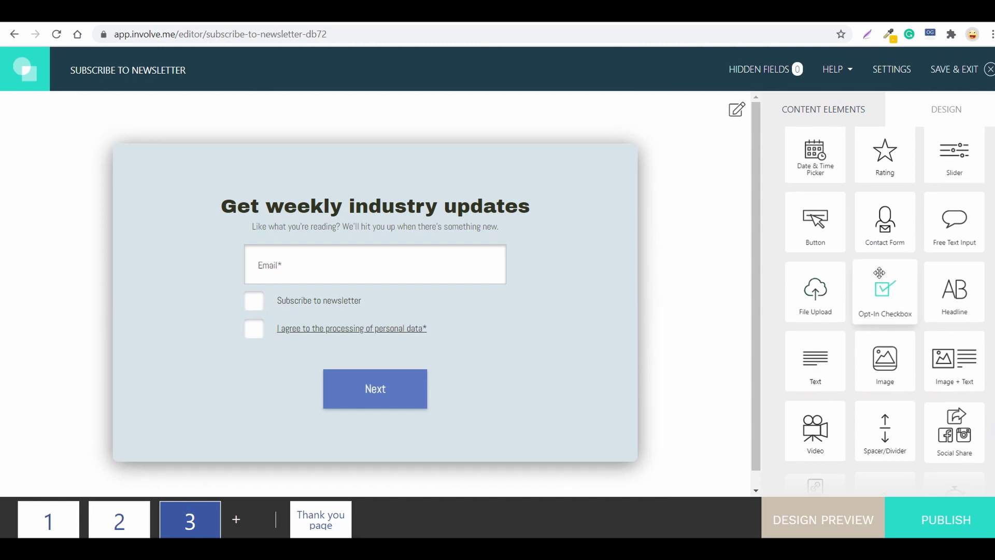
# Add a Collect Payments element below the thanks message on the Thank you page and a Calculator element above the payment element
pyautogui.scroll(-4, 829, 363)
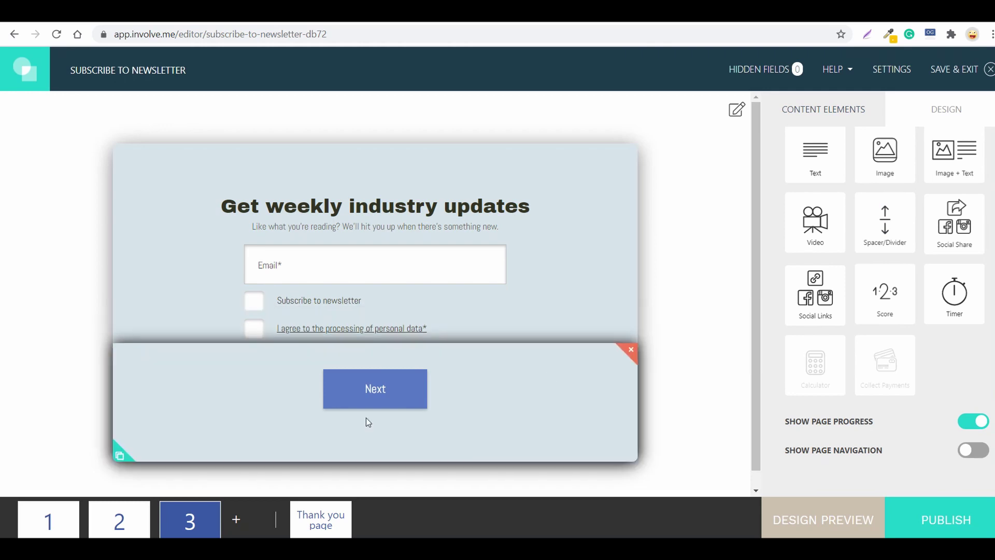
pyautogui.click(119, 520)
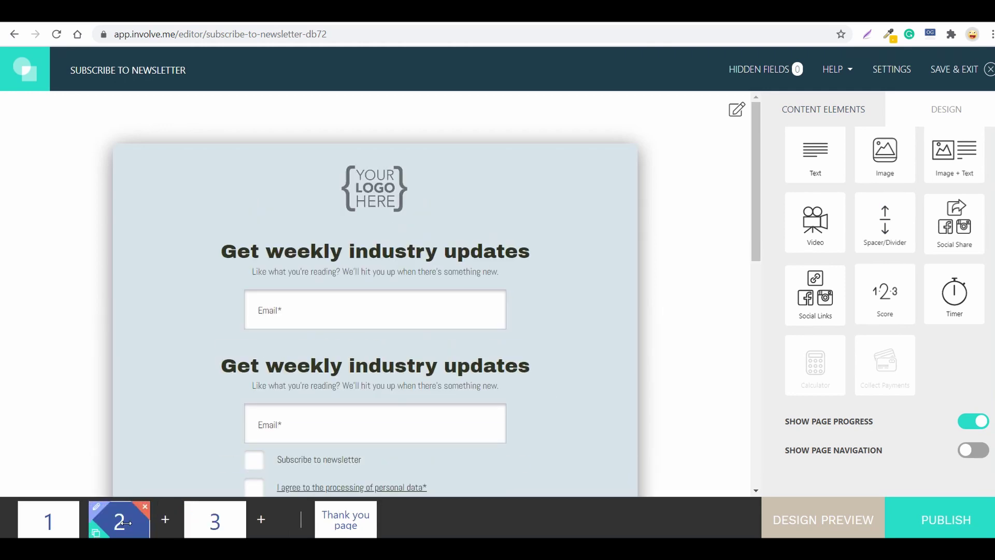
pyautogui.click(52, 520)
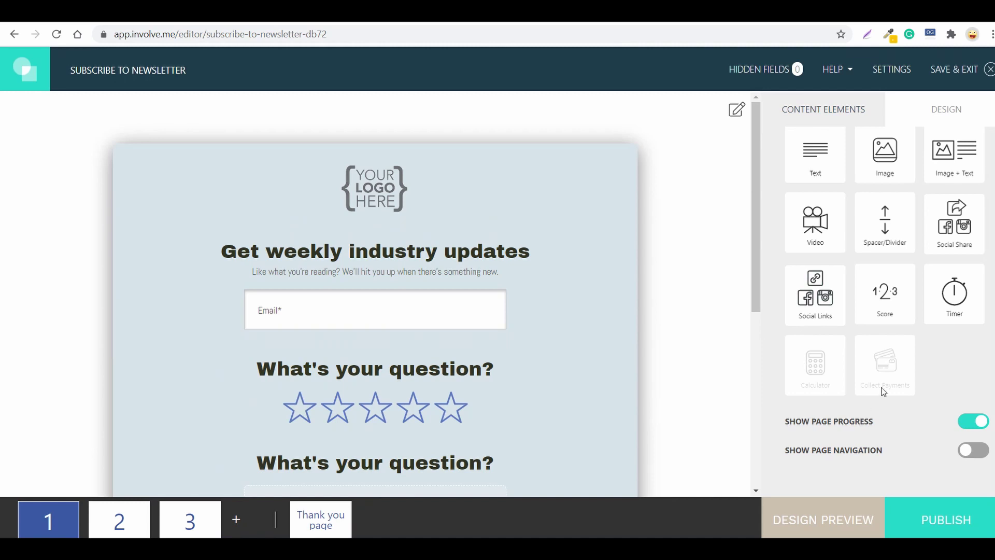
pyautogui.moveTo(883, 391)
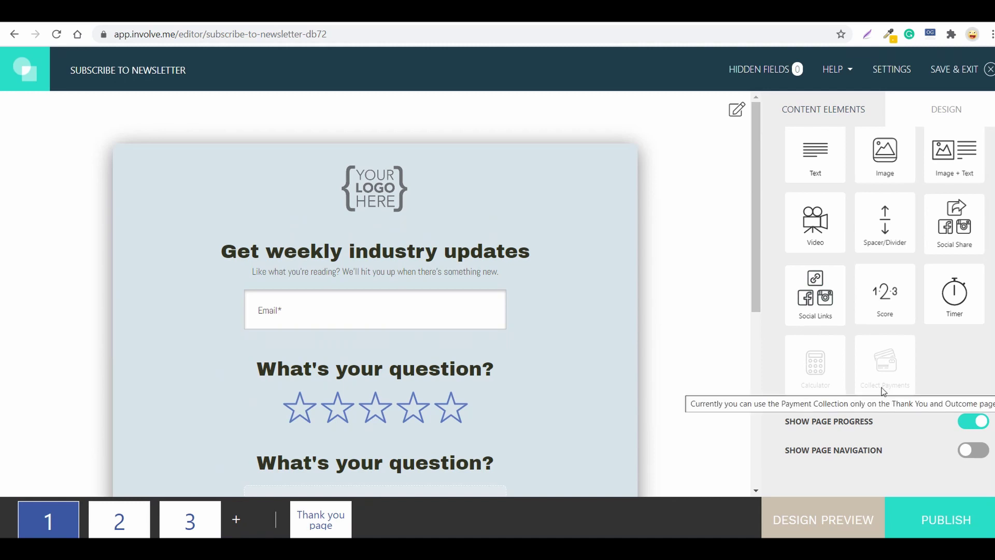
pyautogui.click(333, 521)
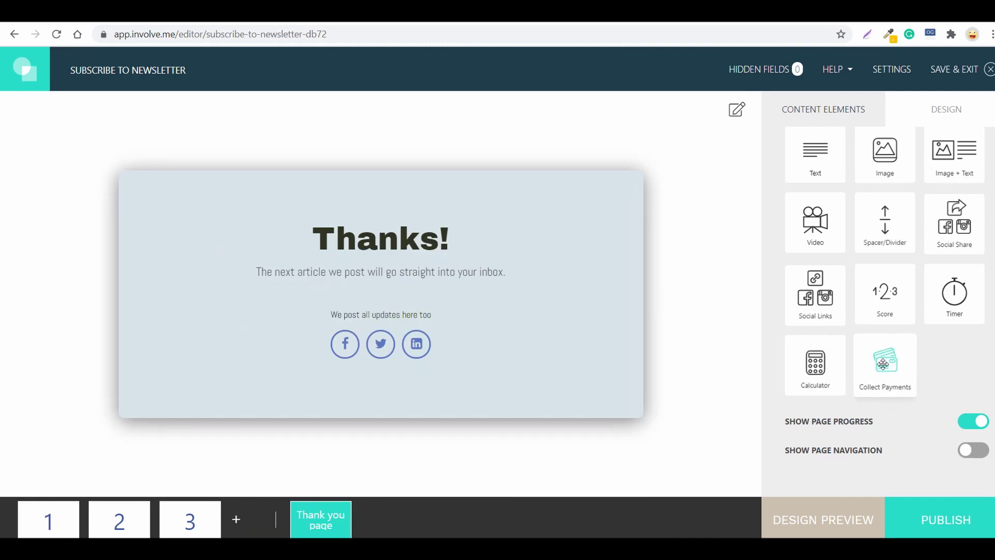
pyautogui.moveTo(885, 363); pyautogui.dragTo(458, 292)
pyautogui.click(676, 254)
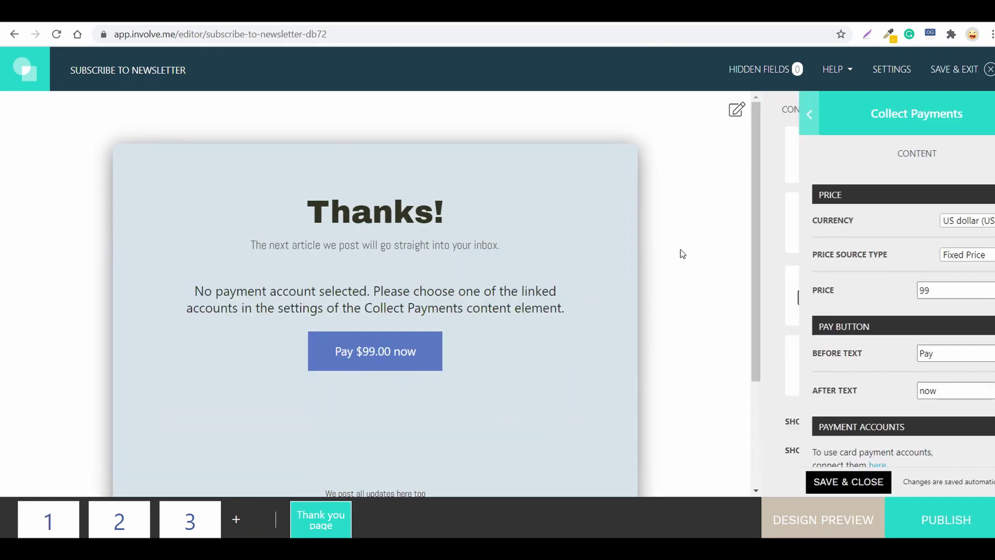
pyautogui.moveTo(792, 367); pyautogui.dragTo(464, 272)
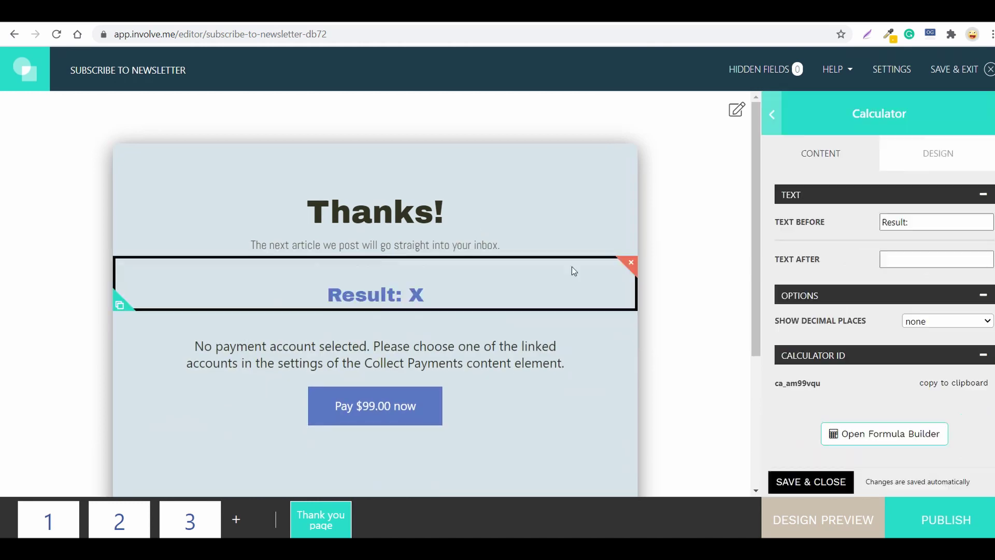
pyautogui.click(687, 243)
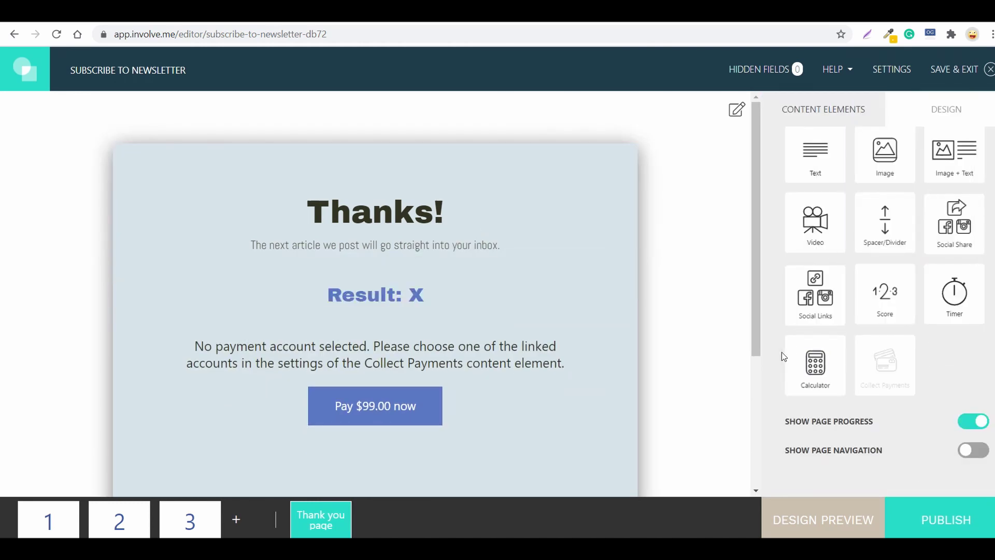
# Open the page properties of page 3 to view its title setting, and close the dialog
pyautogui.click(191, 519)
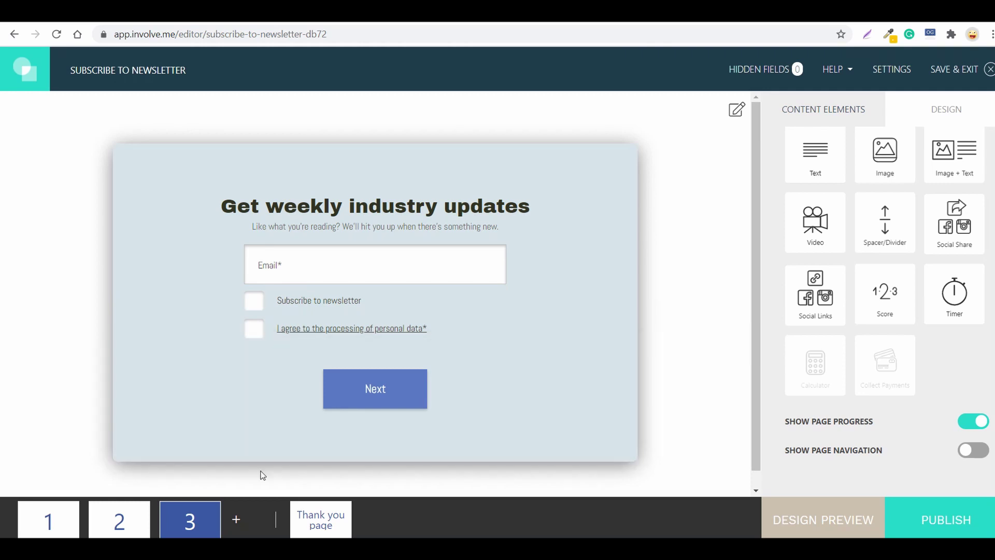
pyautogui.click(166, 508)
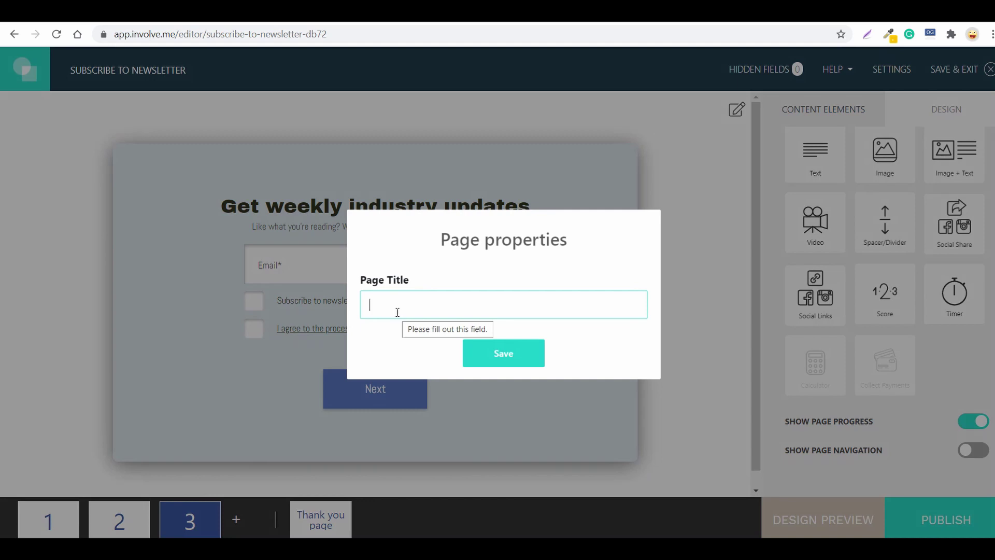
pyautogui.click(484, 359)
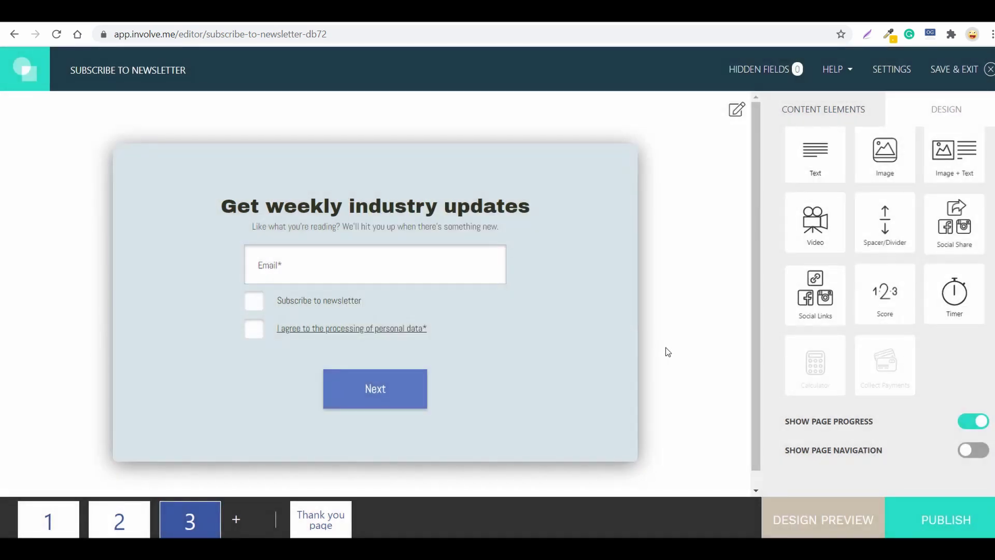